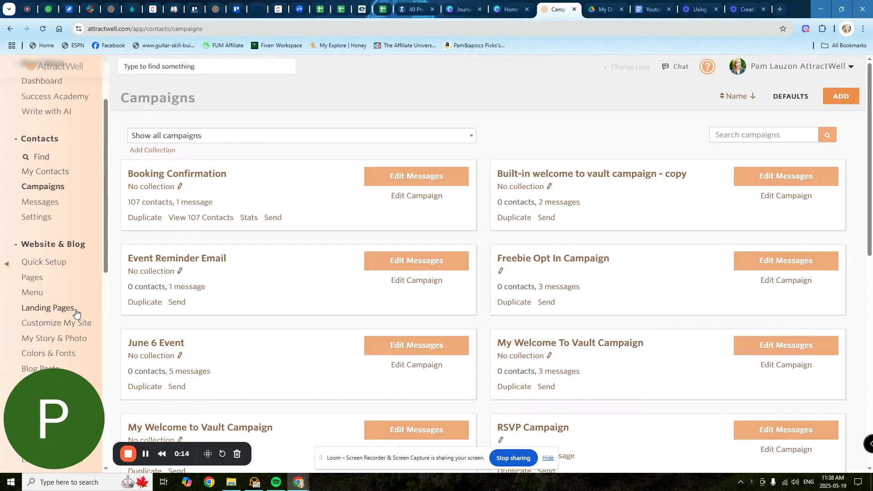
Step: Open the Two-Way Texting setup page from the account settings
drag(47, 399, 127, 133)
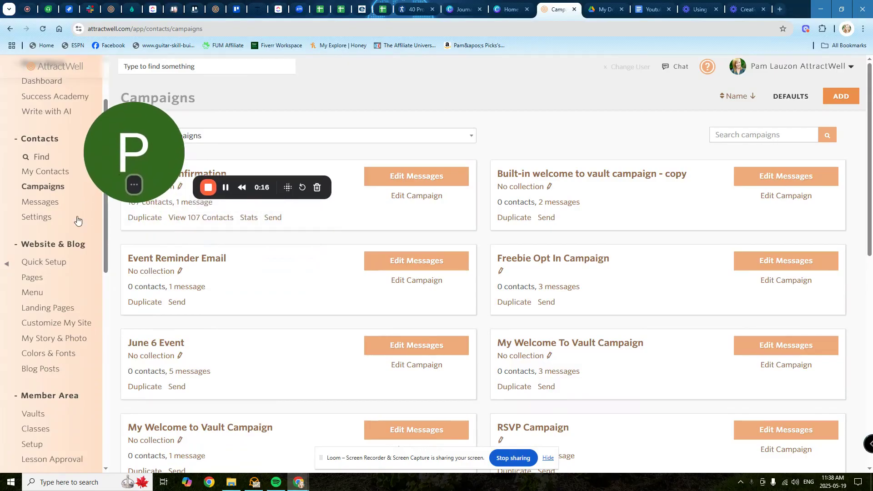
scroll(30, 363, down, 3)
scroll(30, 362, down, 7)
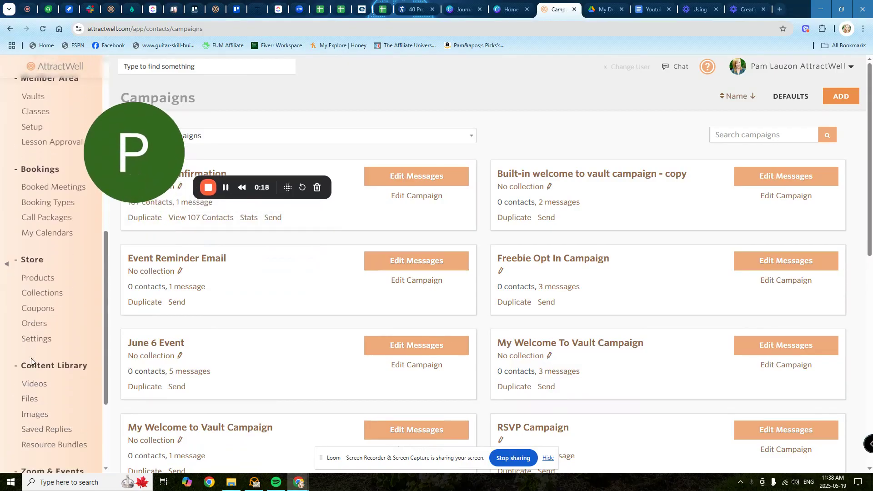
scroll(33, 358, down, 1)
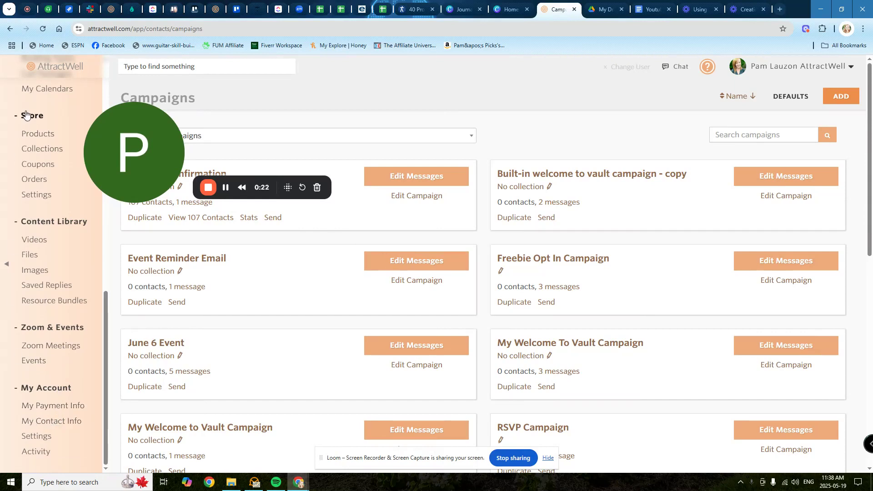
click(41, 440)
click(423, 162)
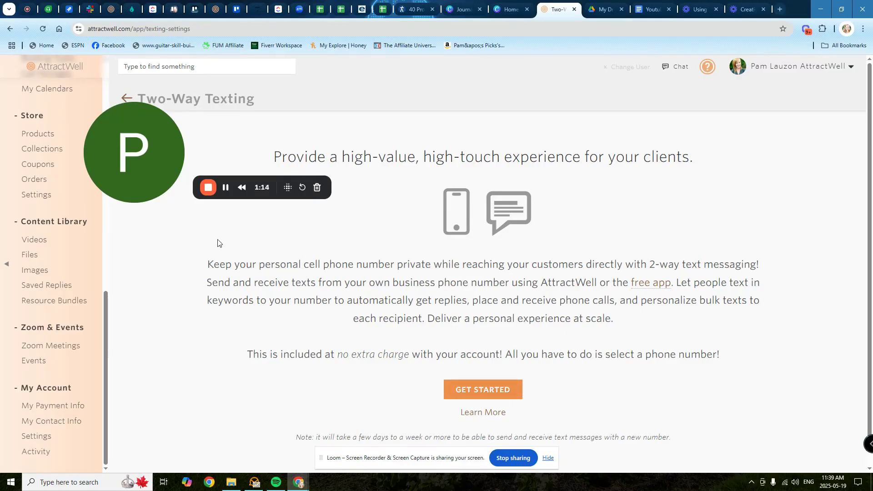
Step: Start a new contact campaign and name it "Text marketing campaign"
scroll(52, 255, up, 4)
scroll(67, 249, up, 3)
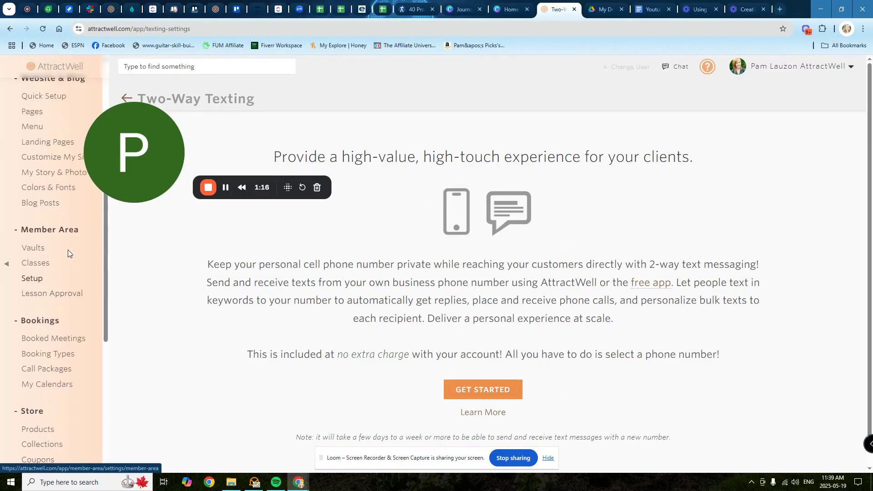
scroll(57, 185, up, 3)
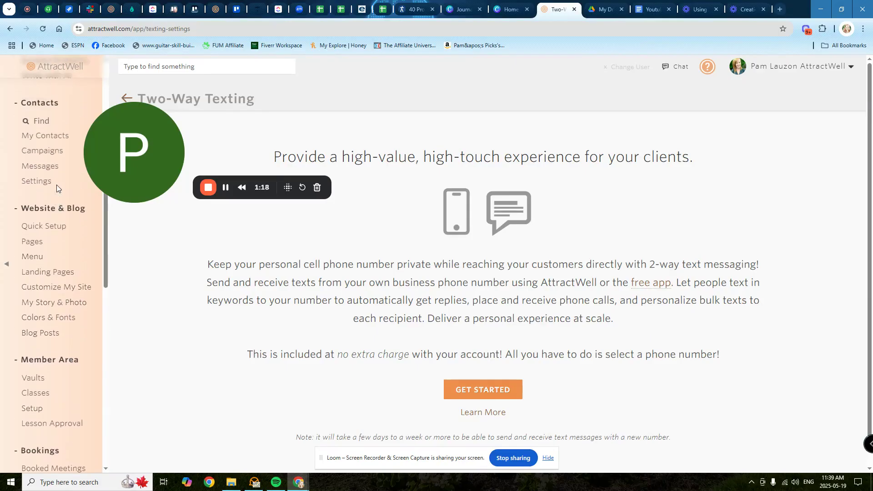
click(36, 182)
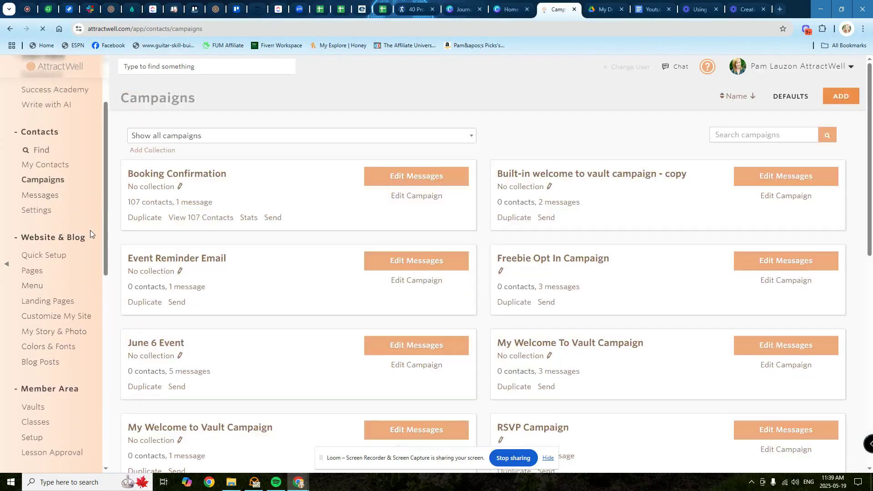
click(839, 96)
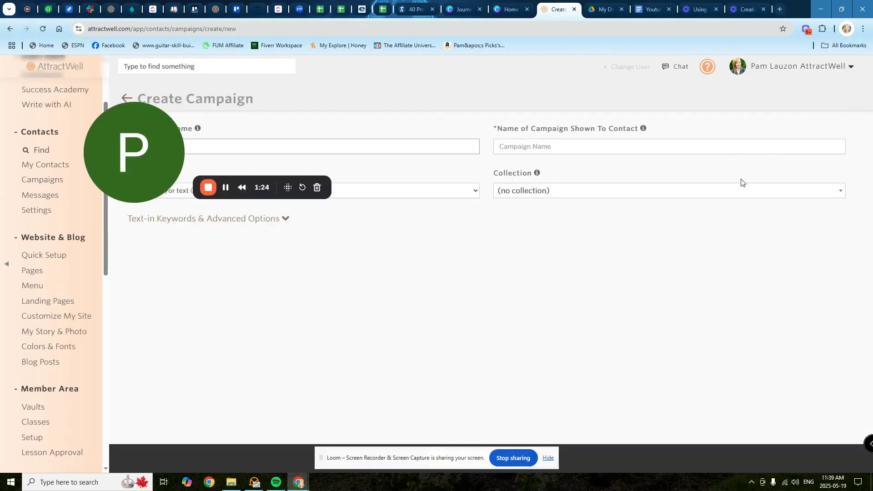
drag(160, 157, 187, 422)
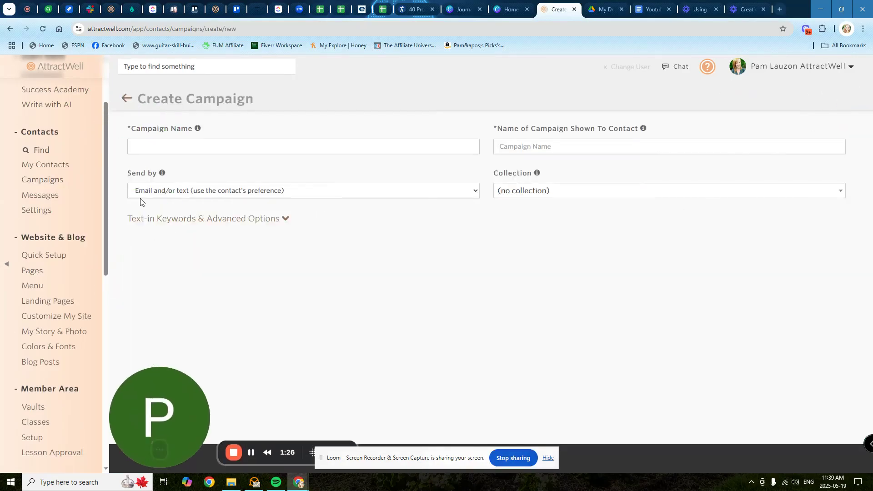
click(158, 148)
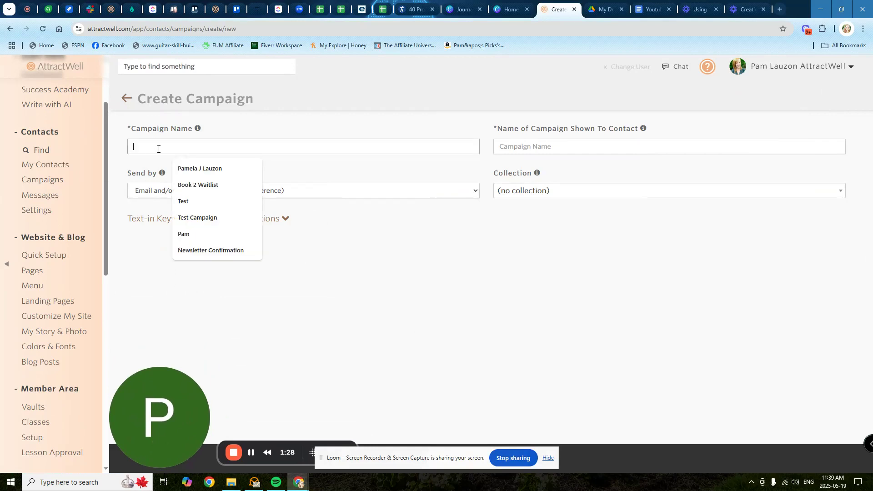
text(Text m)
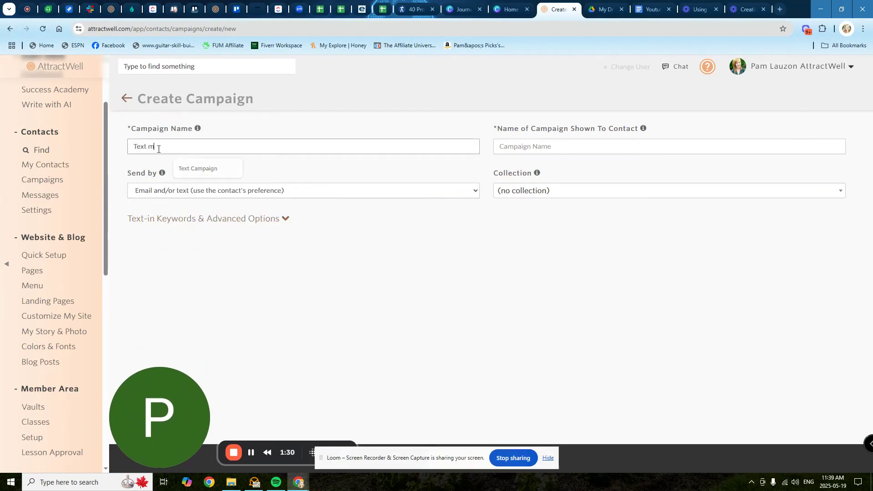
text(arketing campaign)
key(Tab)
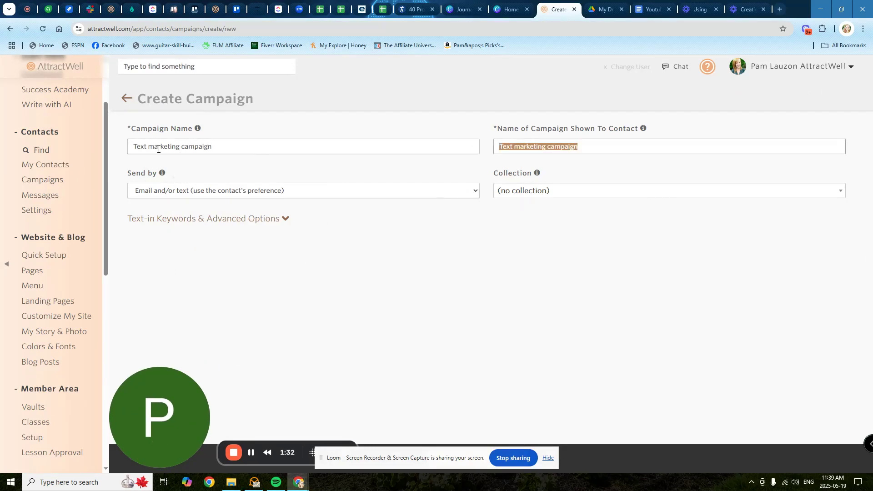
Step: Set the new campaign's sending method to Text only
click(194, 191)
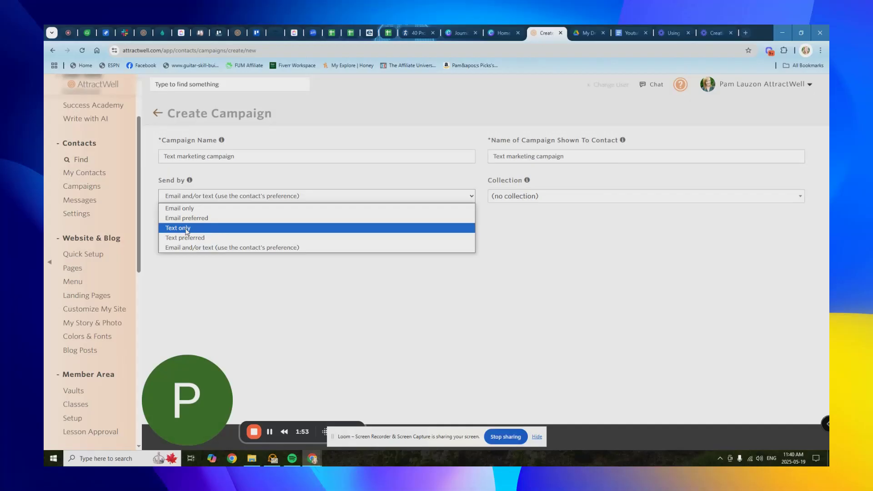
click(185, 229)
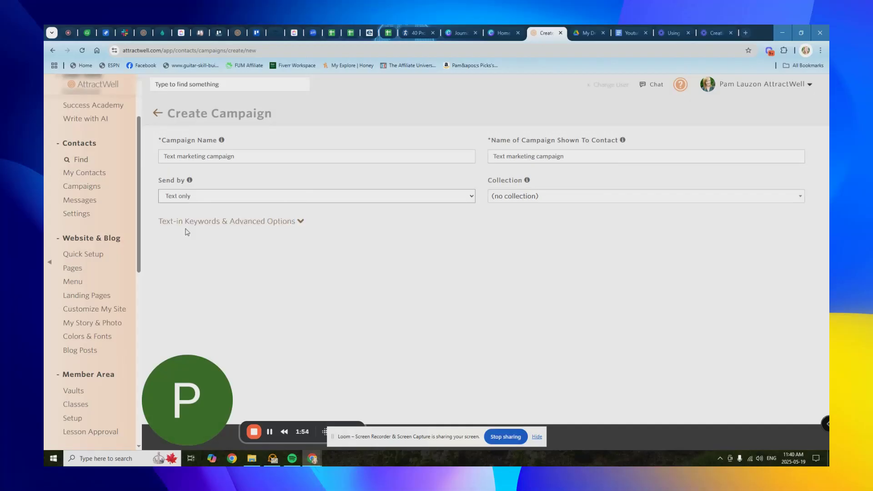
click(186, 199)
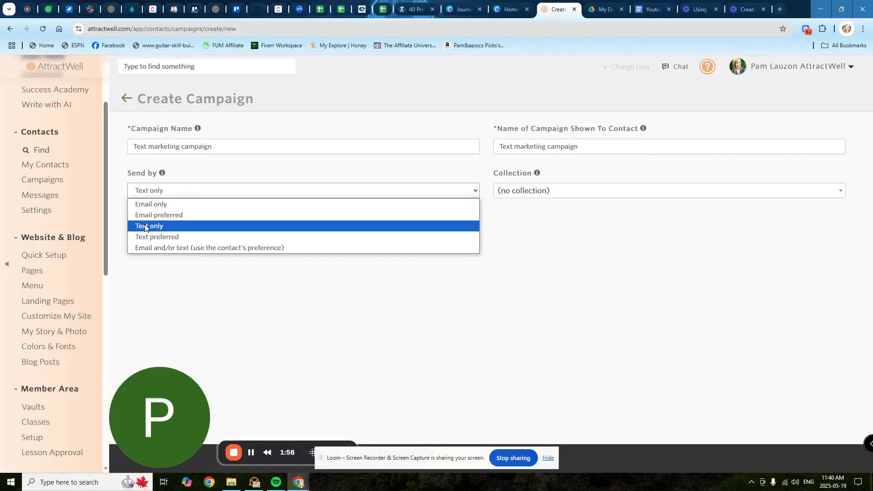
click(180, 227)
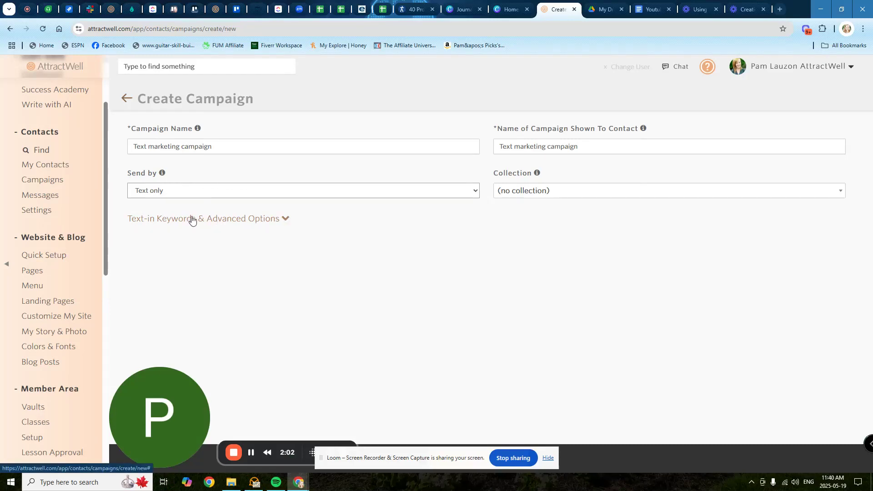
Step: Review the campaign's text-in keyword and advanced options, and create the campaign
click(284, 220)
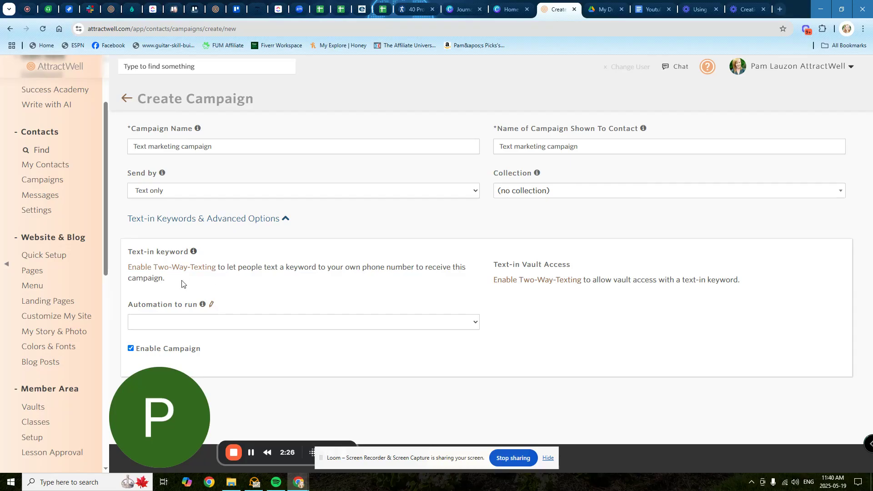
click(286, 219)
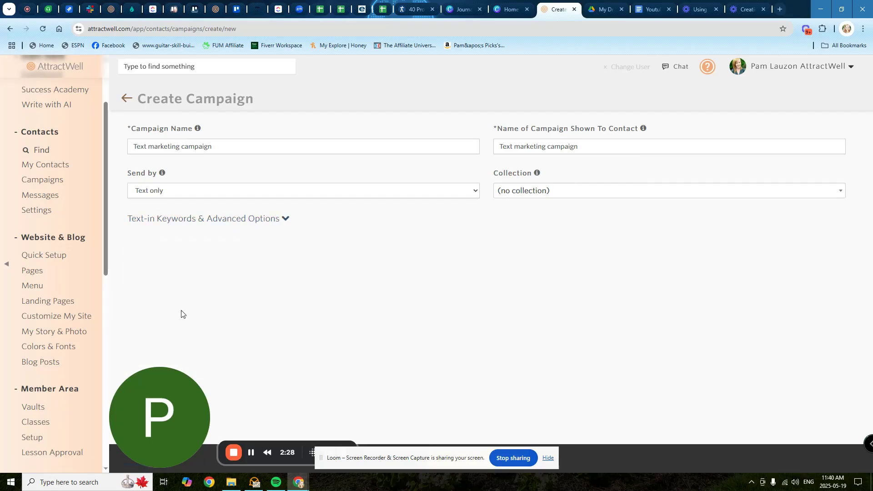
drag(351, 460, 364, 419)
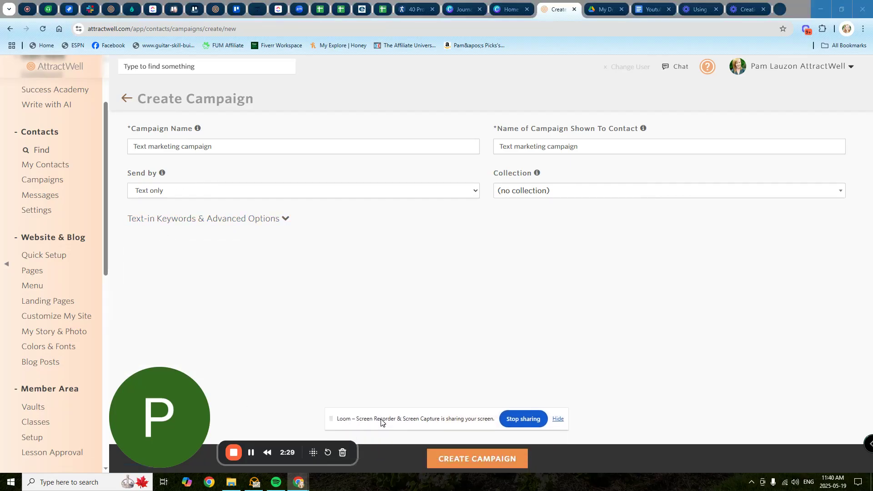
click(459, 458)
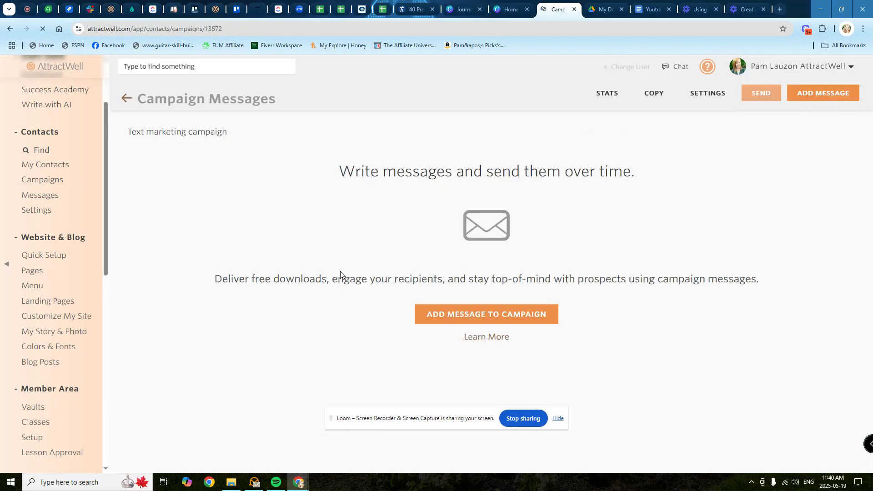
Step: Add a first message to the campaign, leave its subject and text message blank, and save it
click(486, 315)
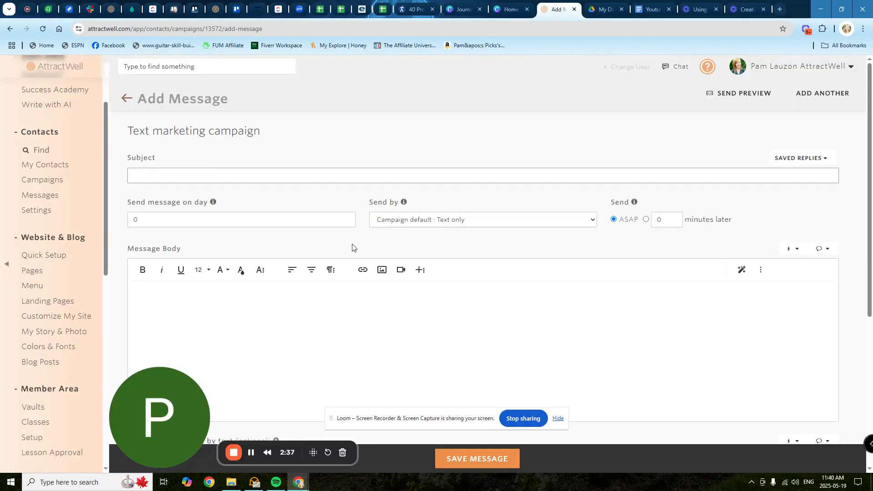
scroll(353, 247, down, 2)
scroll(297, 246, down, 3)
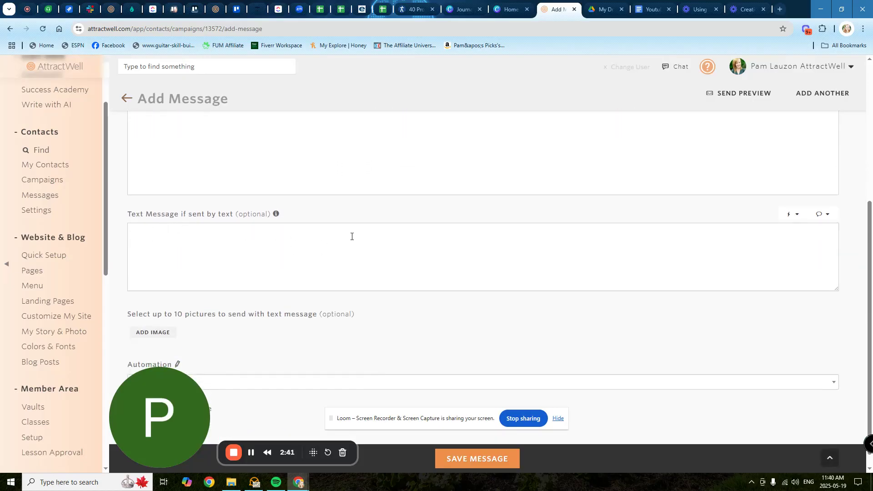
click(144, 240)
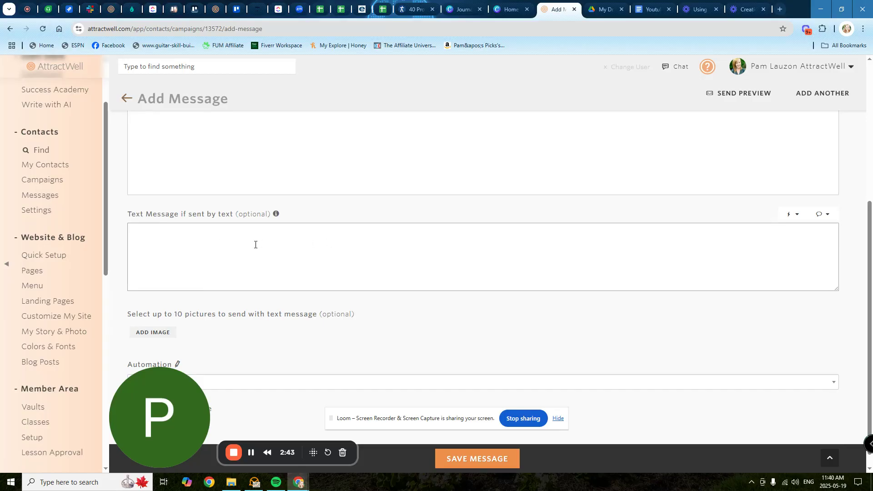
scroll(304, 254, down, 1)
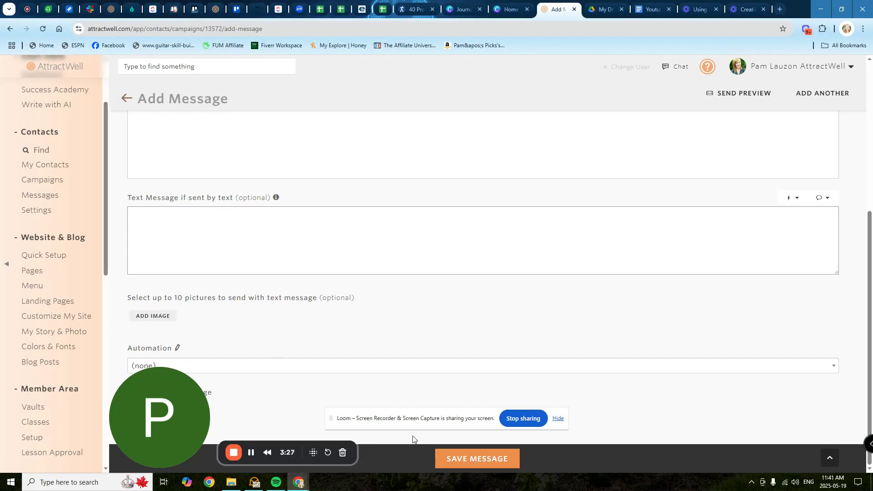
click(456, 462)
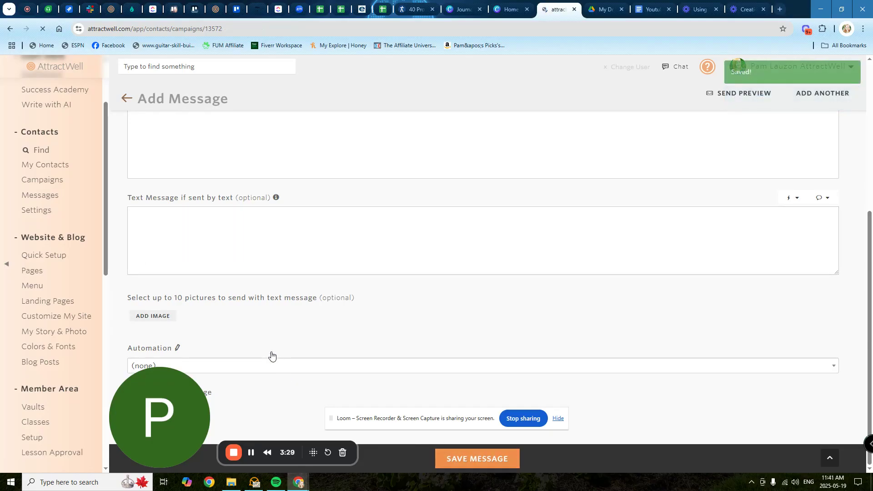
Step: Add a second blank message to the campaign and schedule it for day 2
click(148, 215)
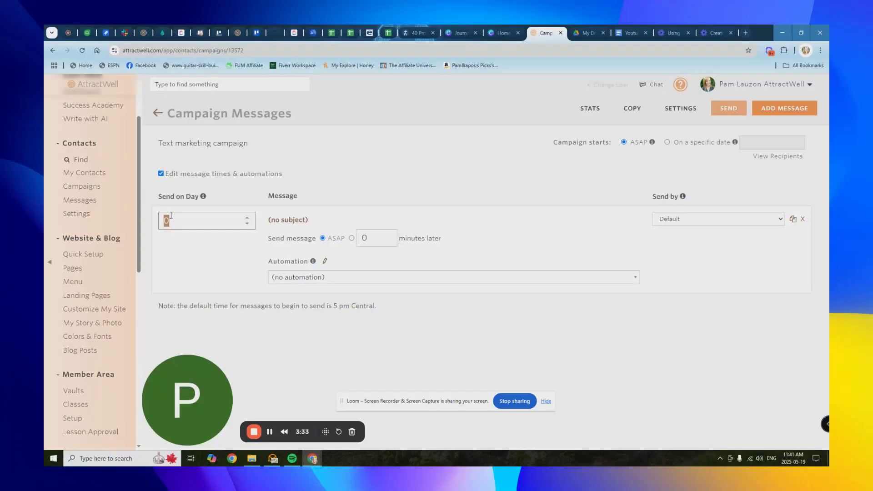
click(783, 109)
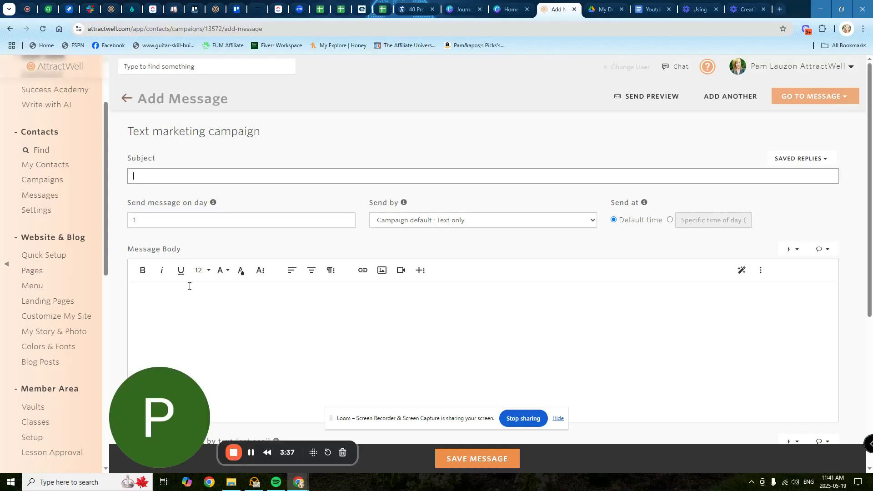
click(454, 460)
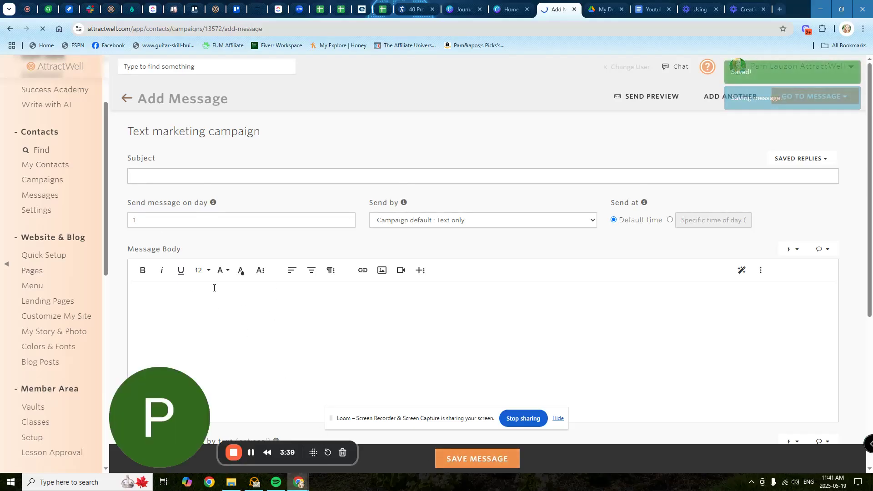
click(225, 316)
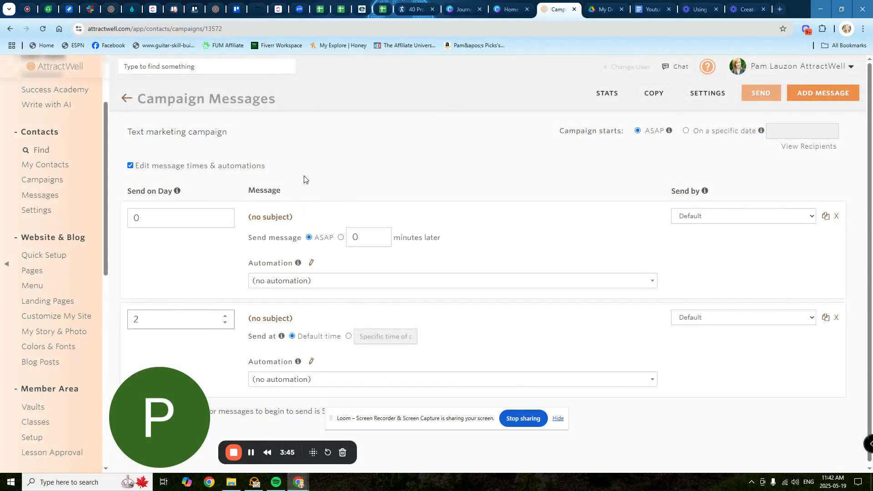
Step: Set the campaign to start on the specific date May 19, 2025
click(708, 135)
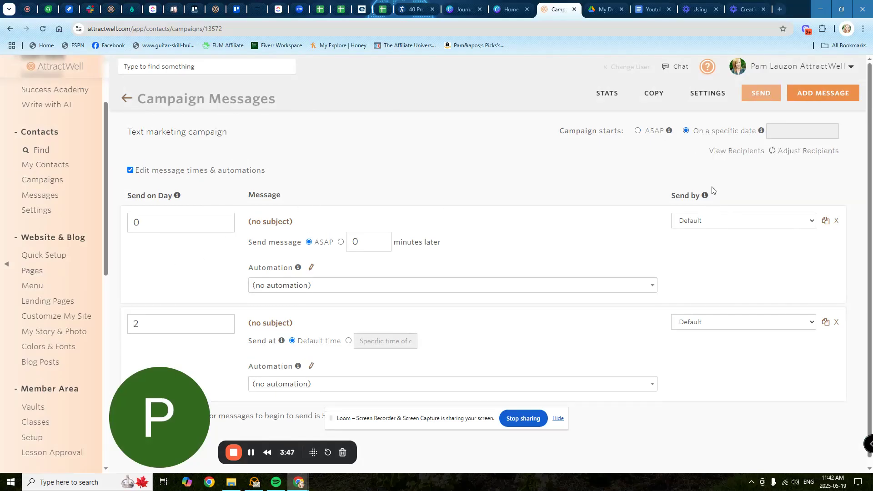
click(785, 135)
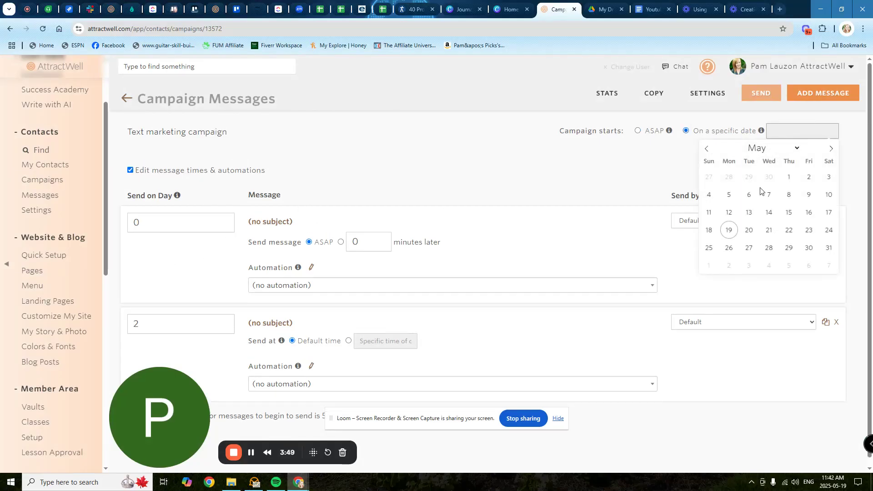
click(728, 231)
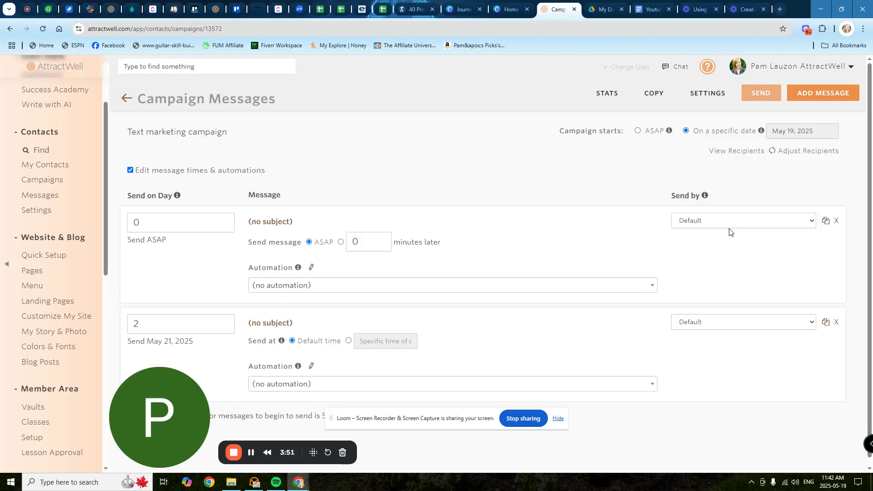
scroll(223, 277, down, 1)
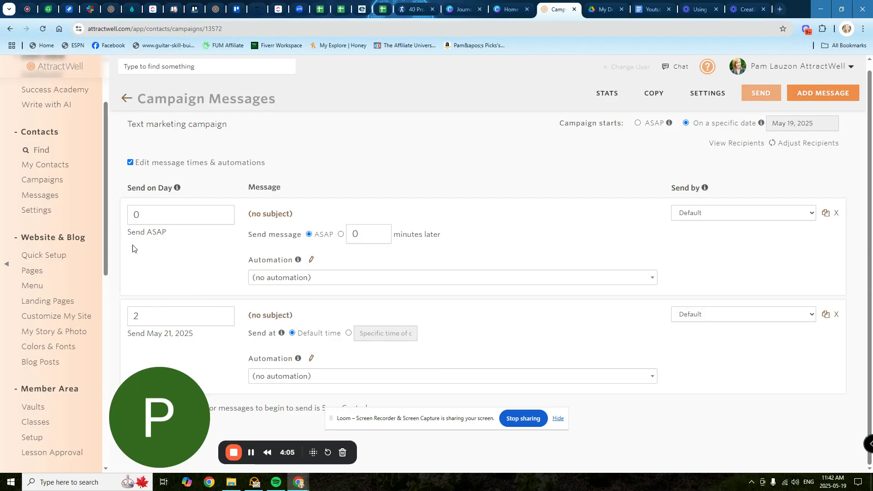
Step: In the bulk actions for all contacts, select Text marketing campaign as the campaign to send, and close the dialog without applying it
click(55, 166)
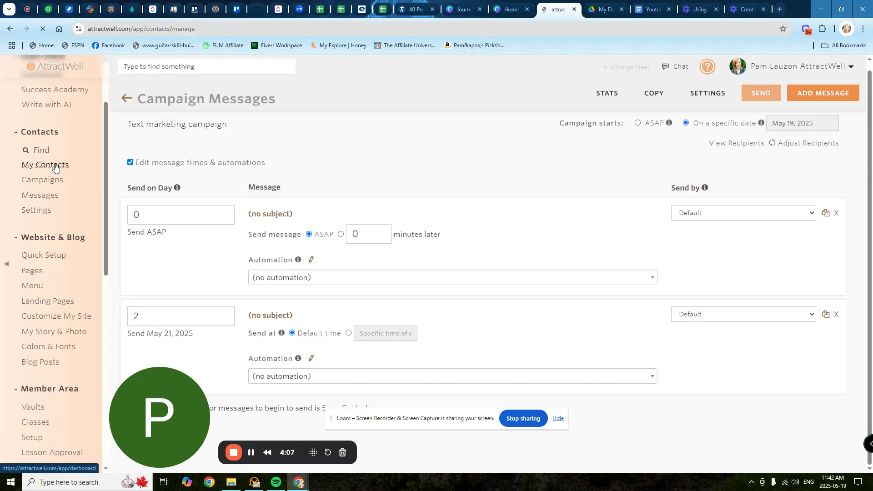
click(785, 96)
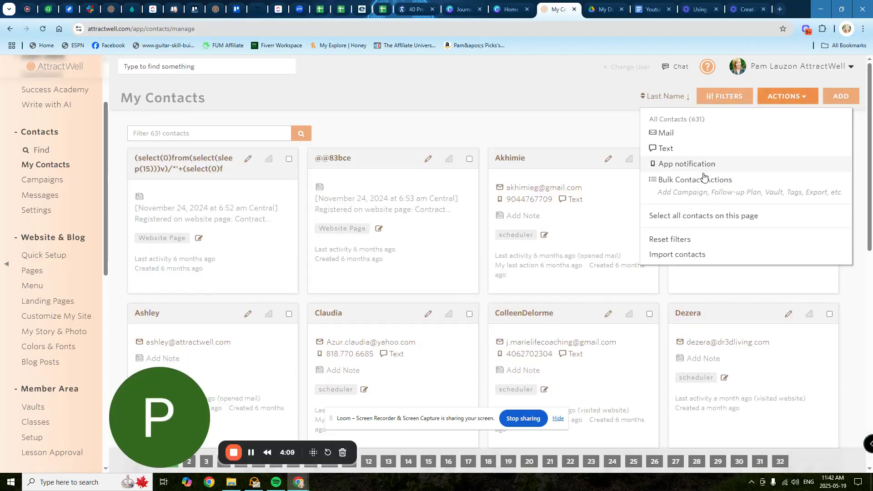
click(703, 179)
click(318, 130)
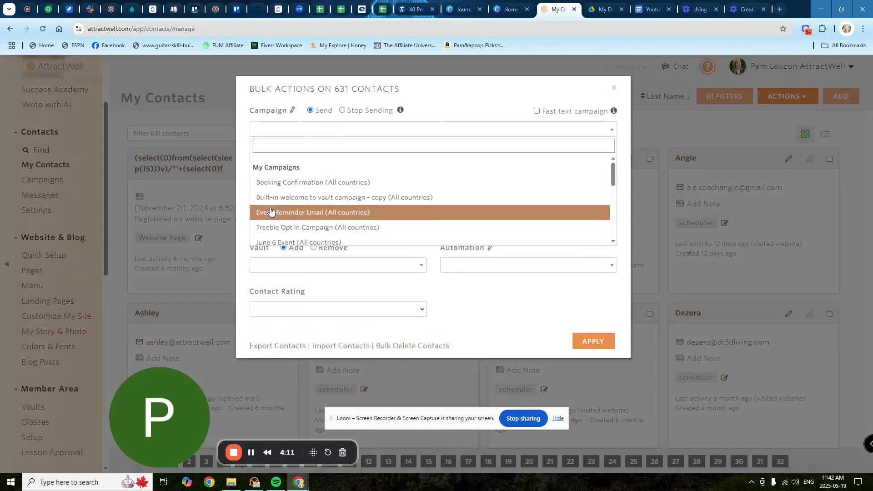
scroll(275, 218, down, 3)
scroll(289, 195, up, 2)
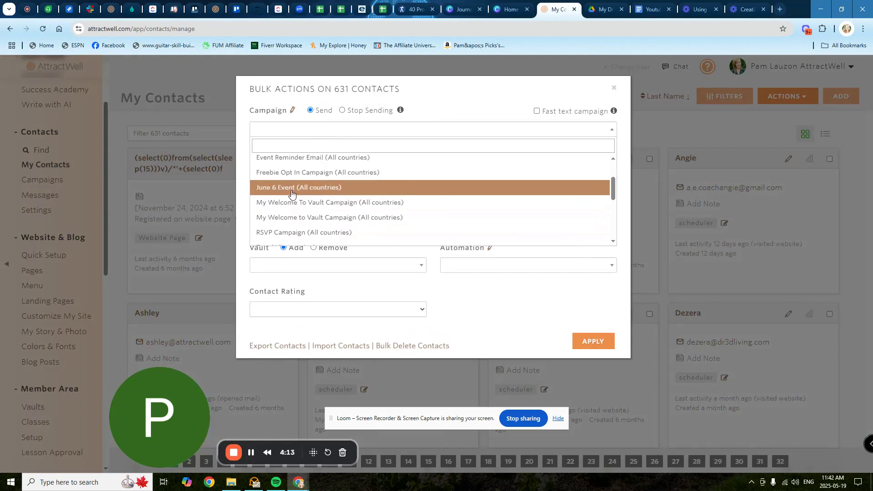
scroll(298, 195, up, 2)
scroll(314, 209, down, 4)
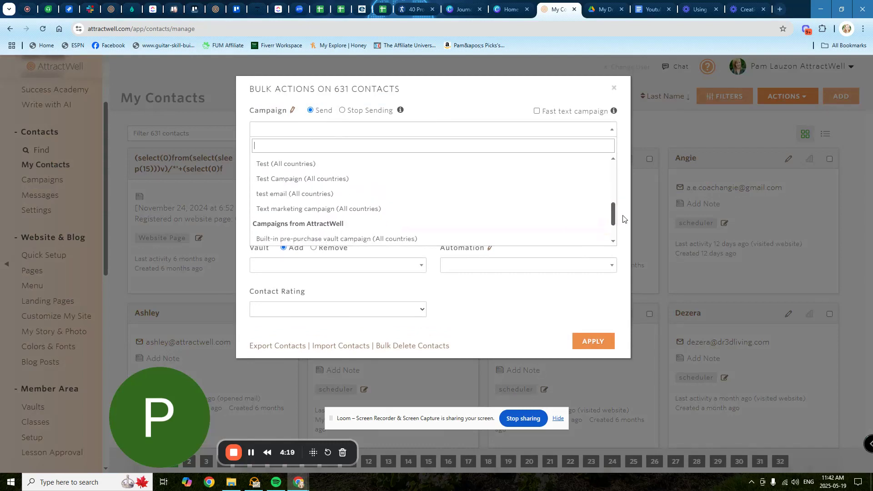
click(319, 210)
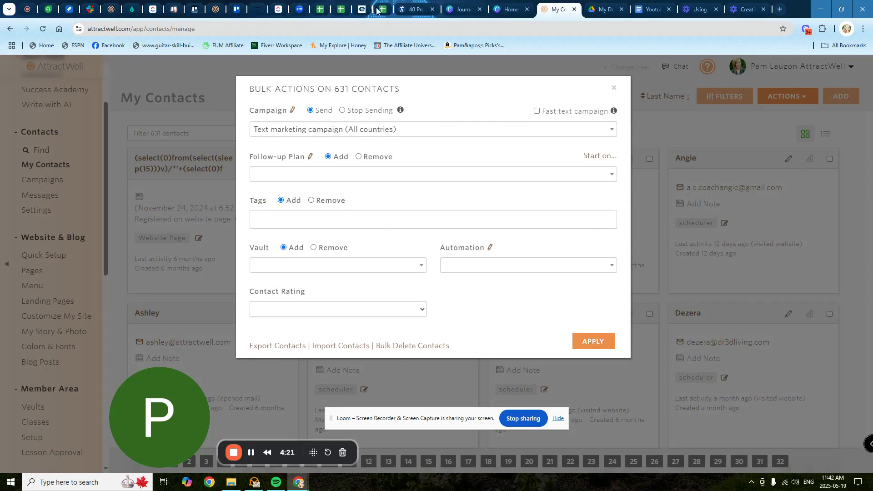
click(613, 87)
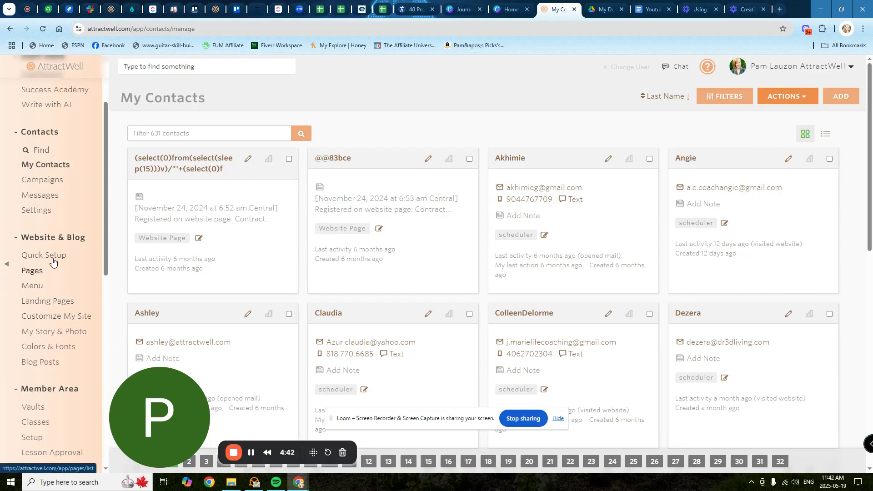
Step: Leave the contacts list and go to the dashboard
scroll(64, 116, up, 3)
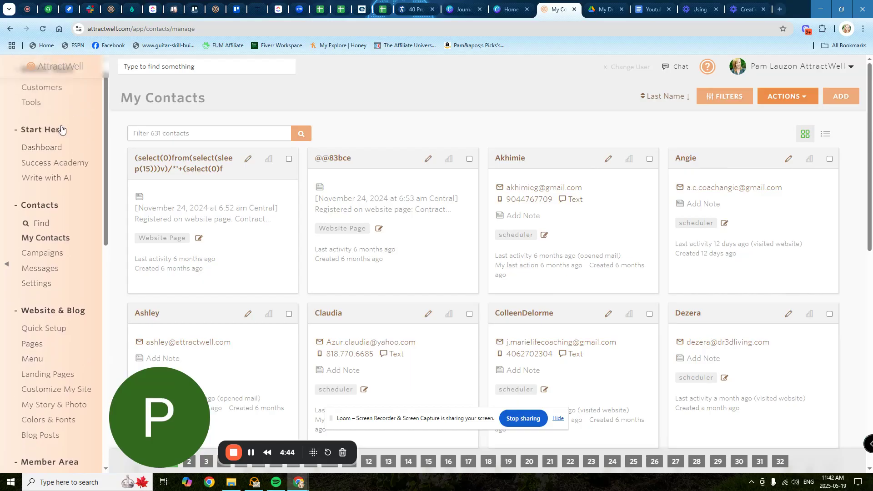
click(50, 167)
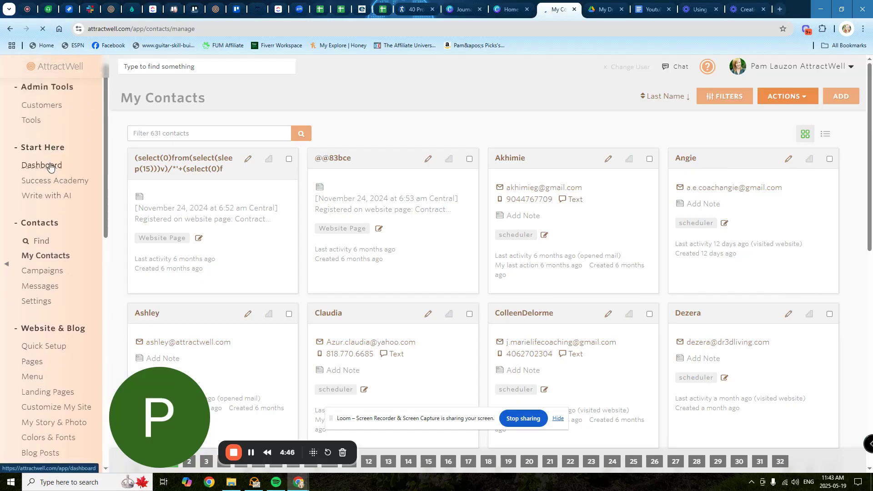